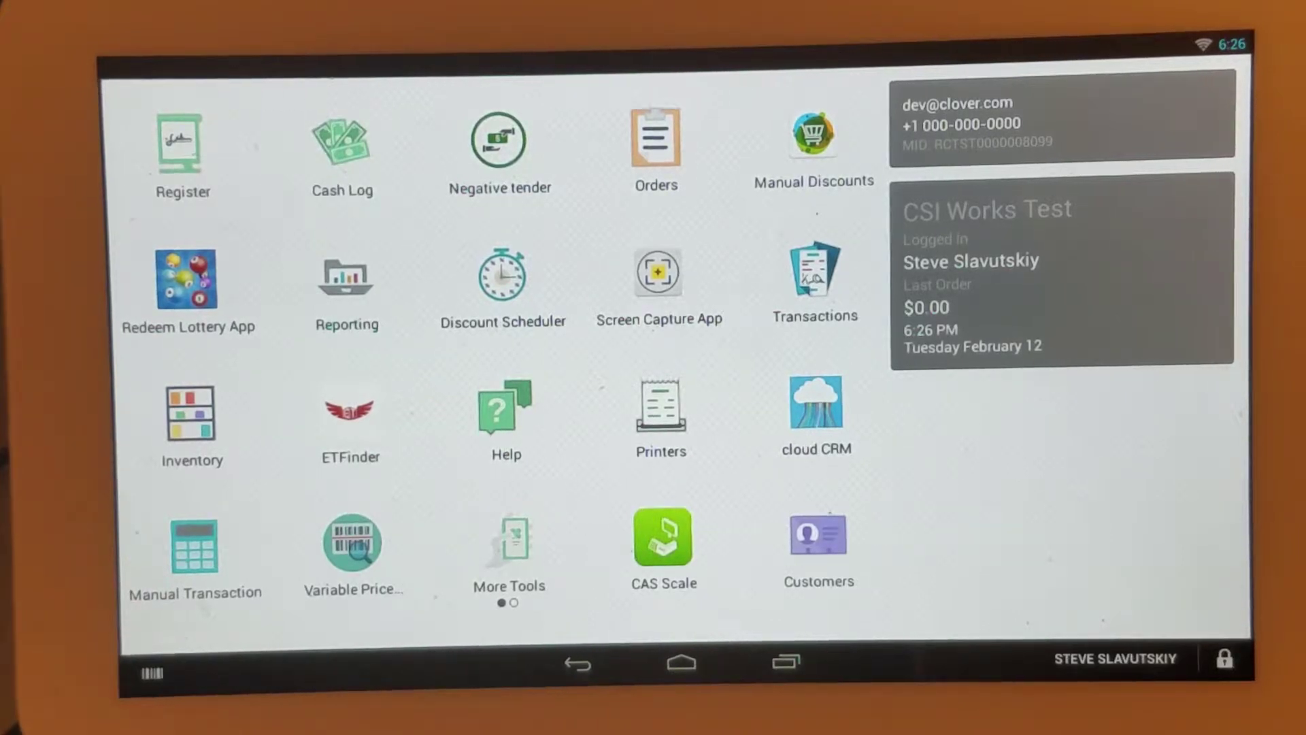
- Open the Customers (DEV) app from the Clover launcher
left_click(821, 536)
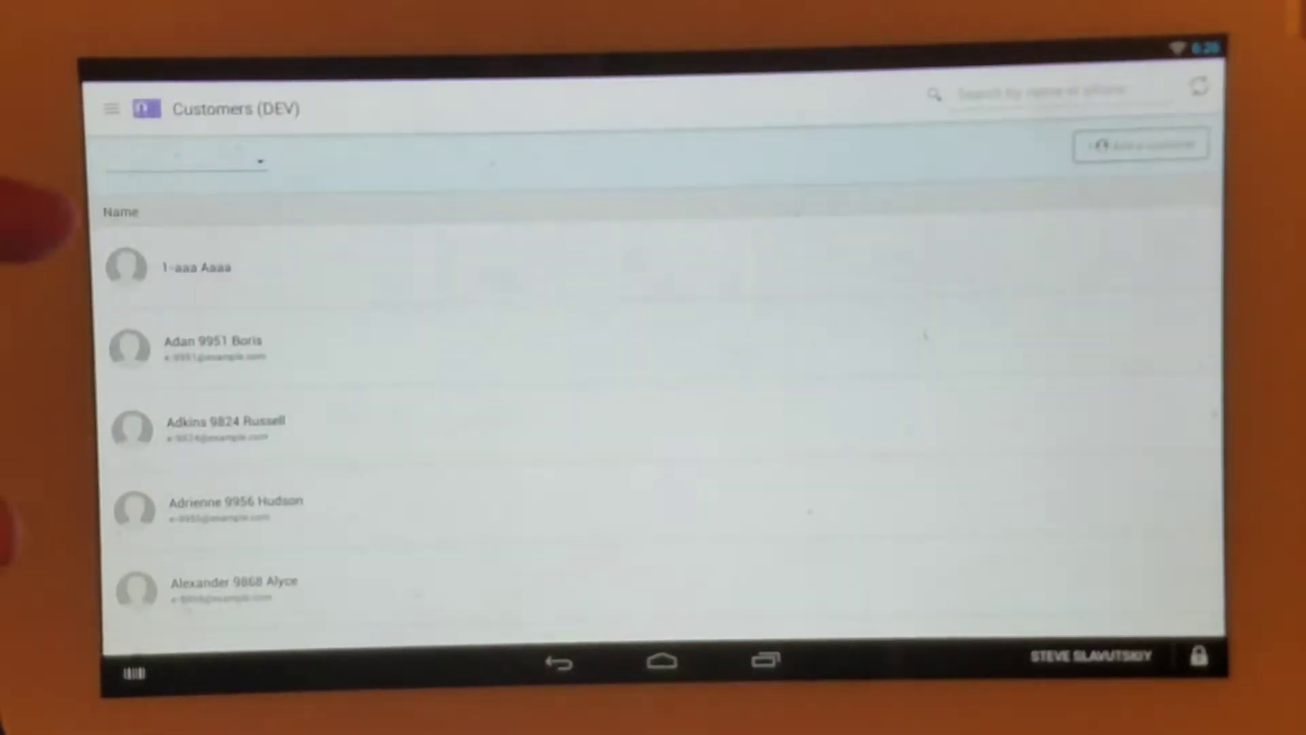
- Review customer 1-aaa Aaaa's edit form, close it unchanged, and return home
left_click(204, 278)
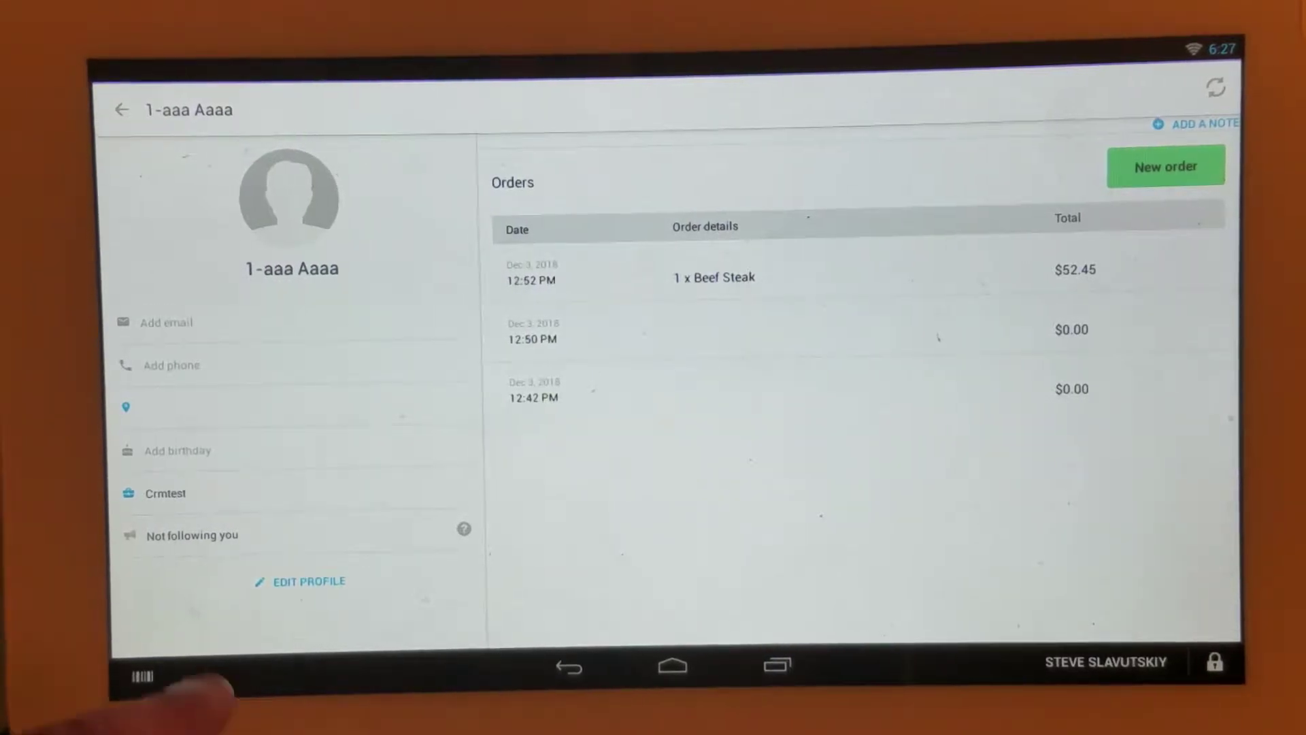
left_click(306, 580)
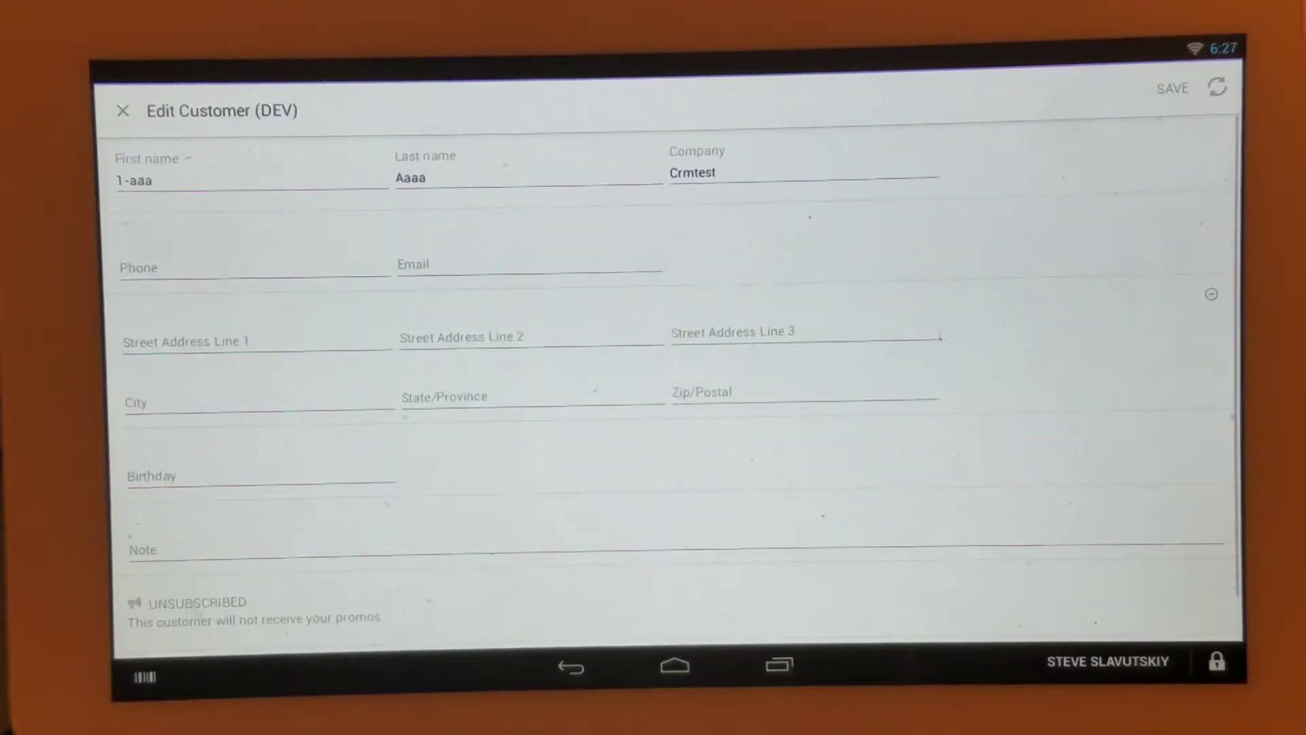
scroll(307, 408, "down", 1)
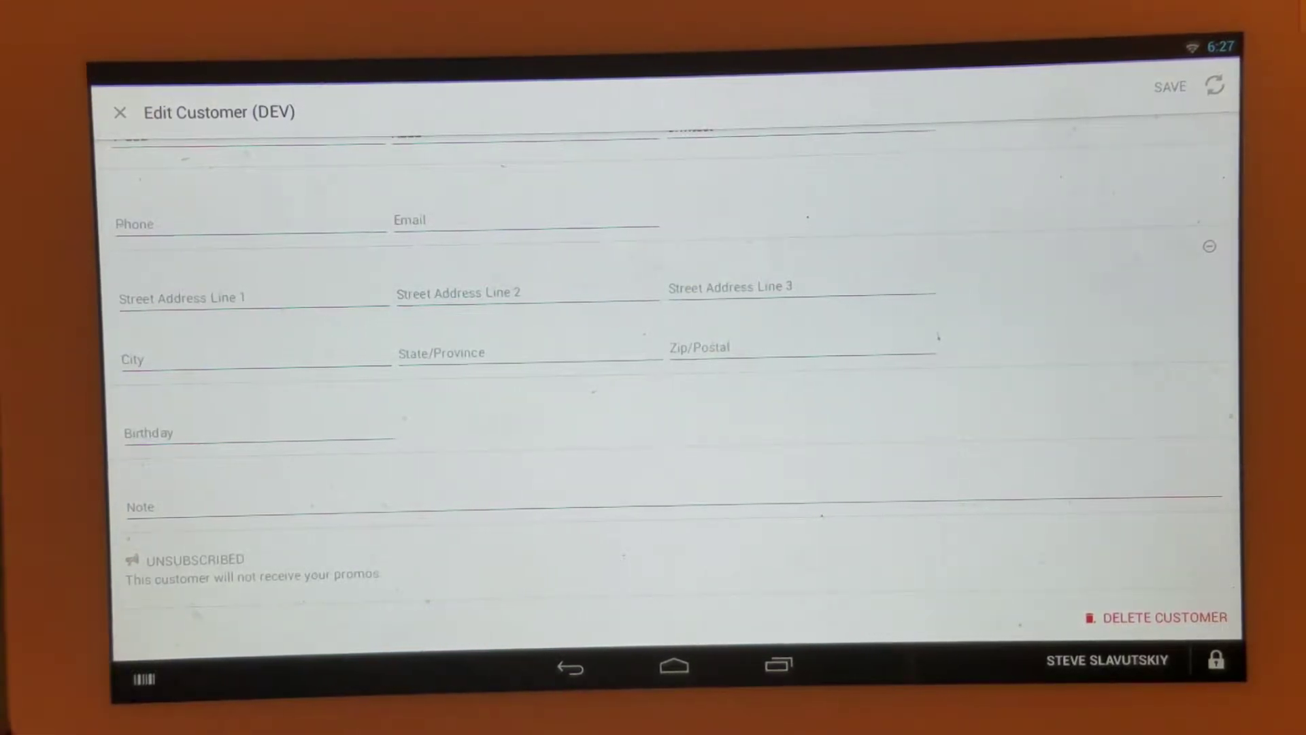
scroll(306, 408, "up", 1)
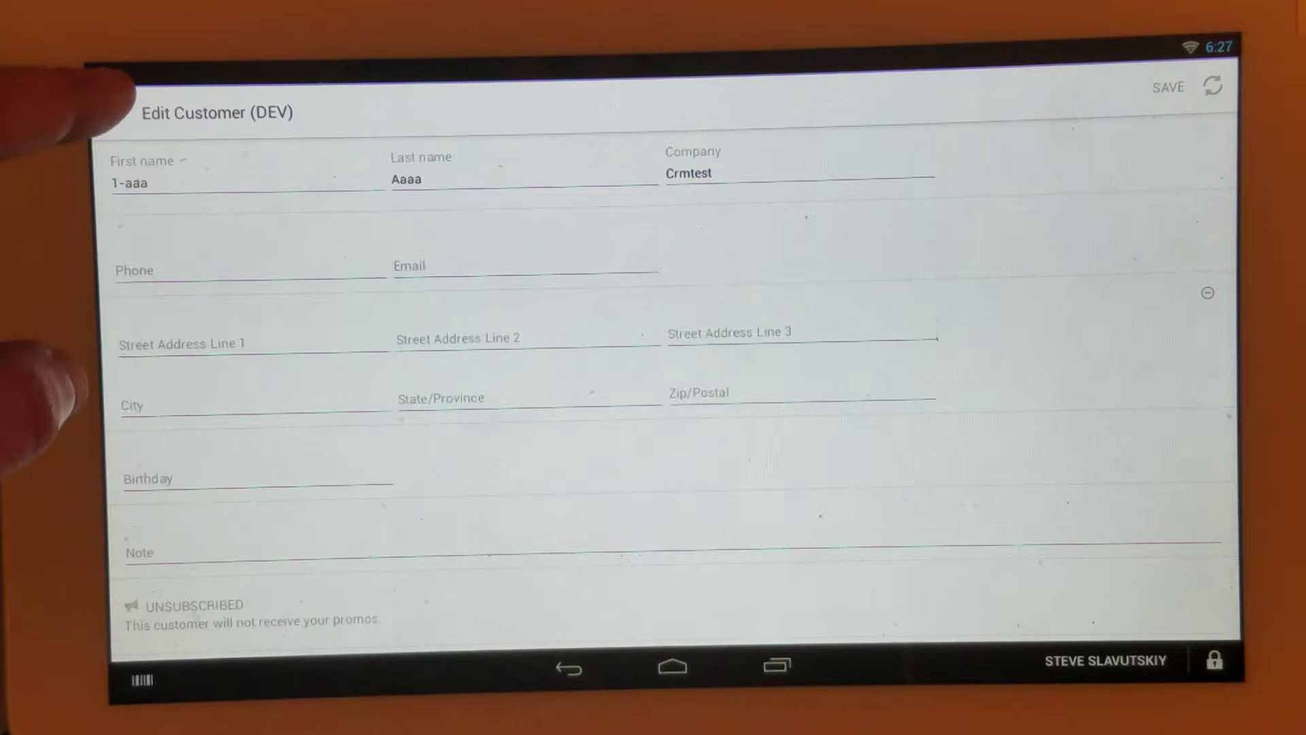
left_click(117, 112)
left_click(671, 665)
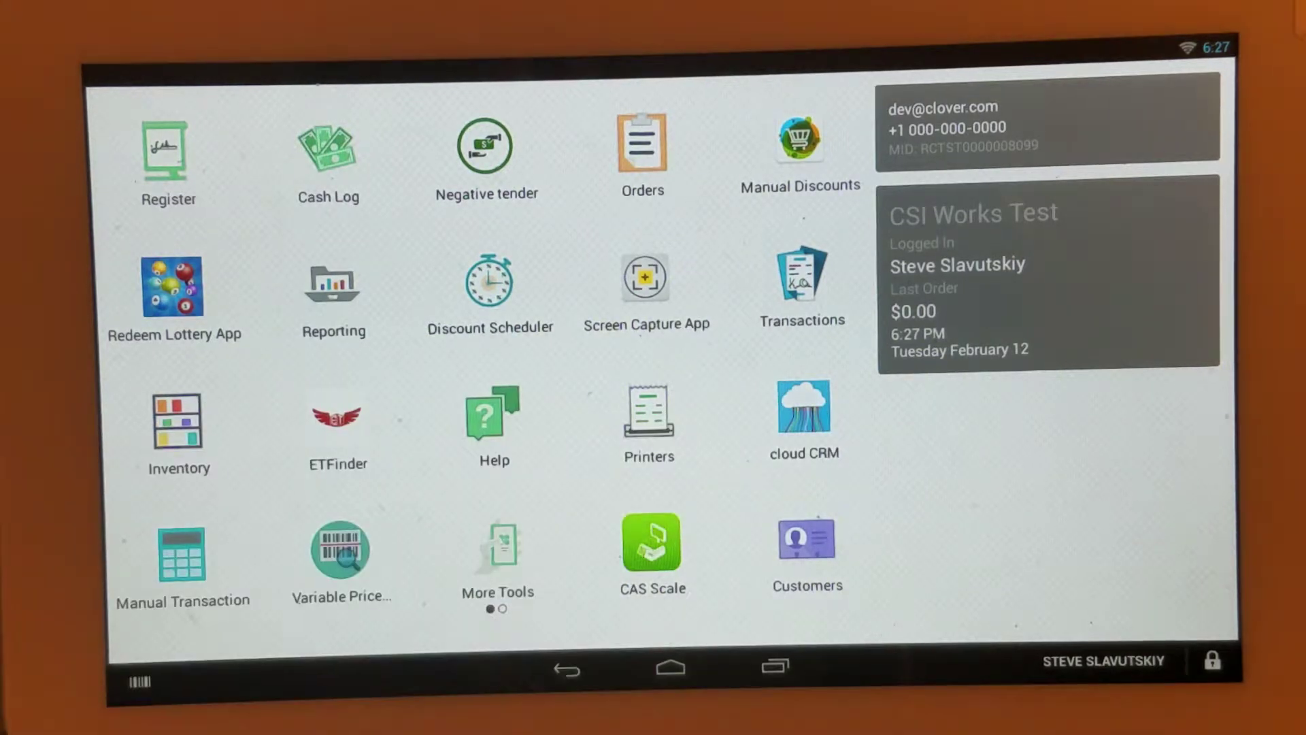
- Launch Cloud CRM and open the 1-Aaa Aaaa customer record
left_click(804, 417)
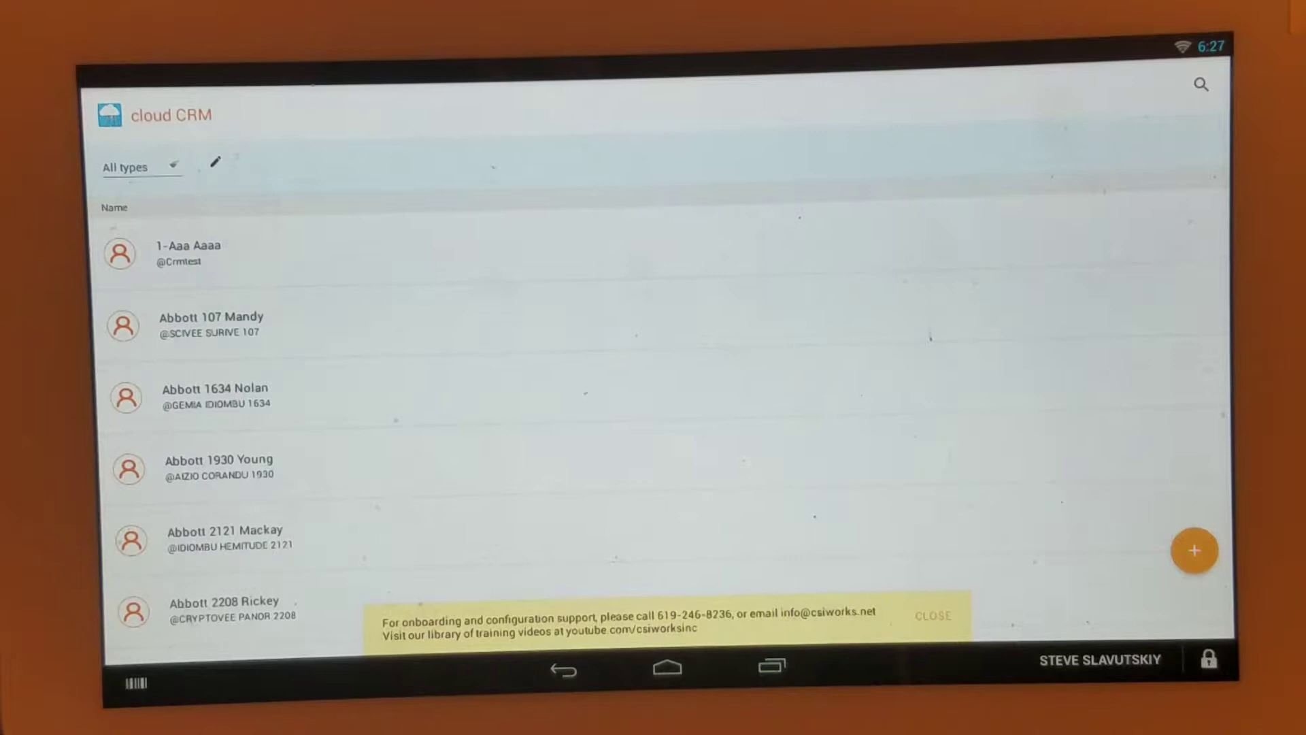
left_click(204, 250)
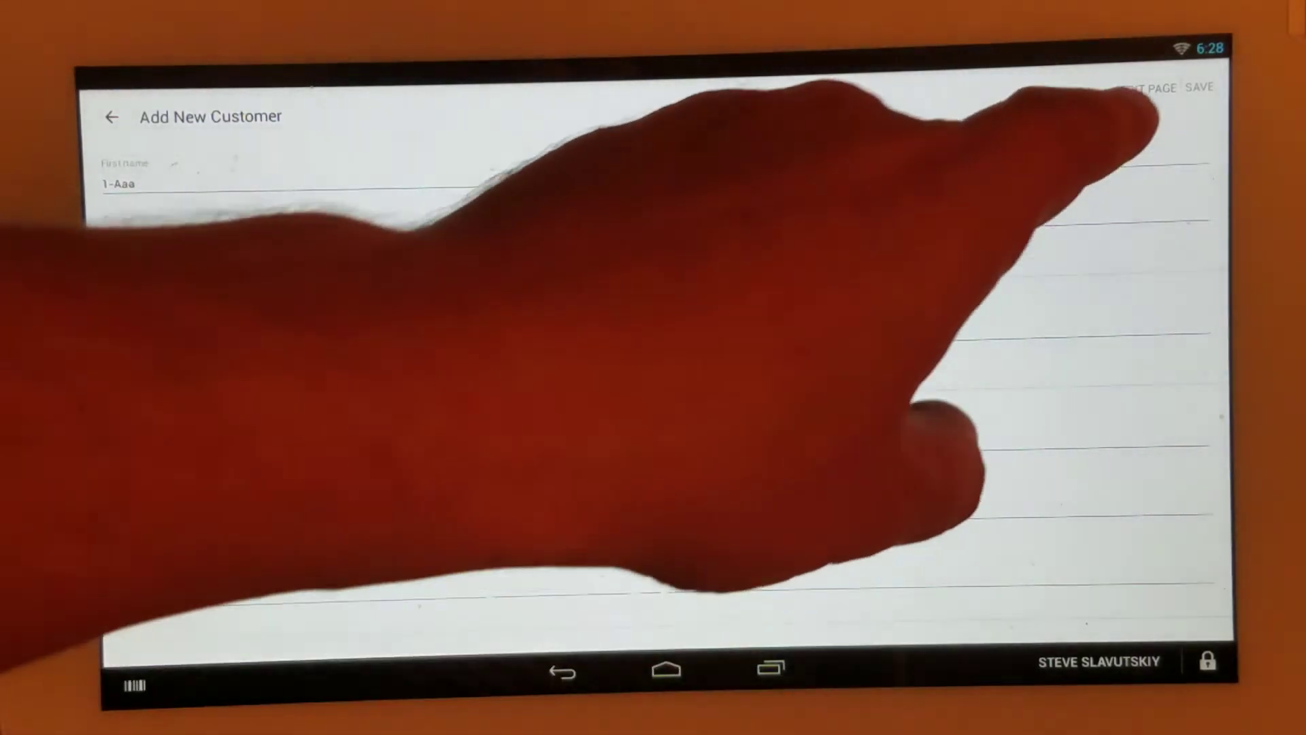
- Open the customer page settings and show the User Fields list
left_click(1147, 89)
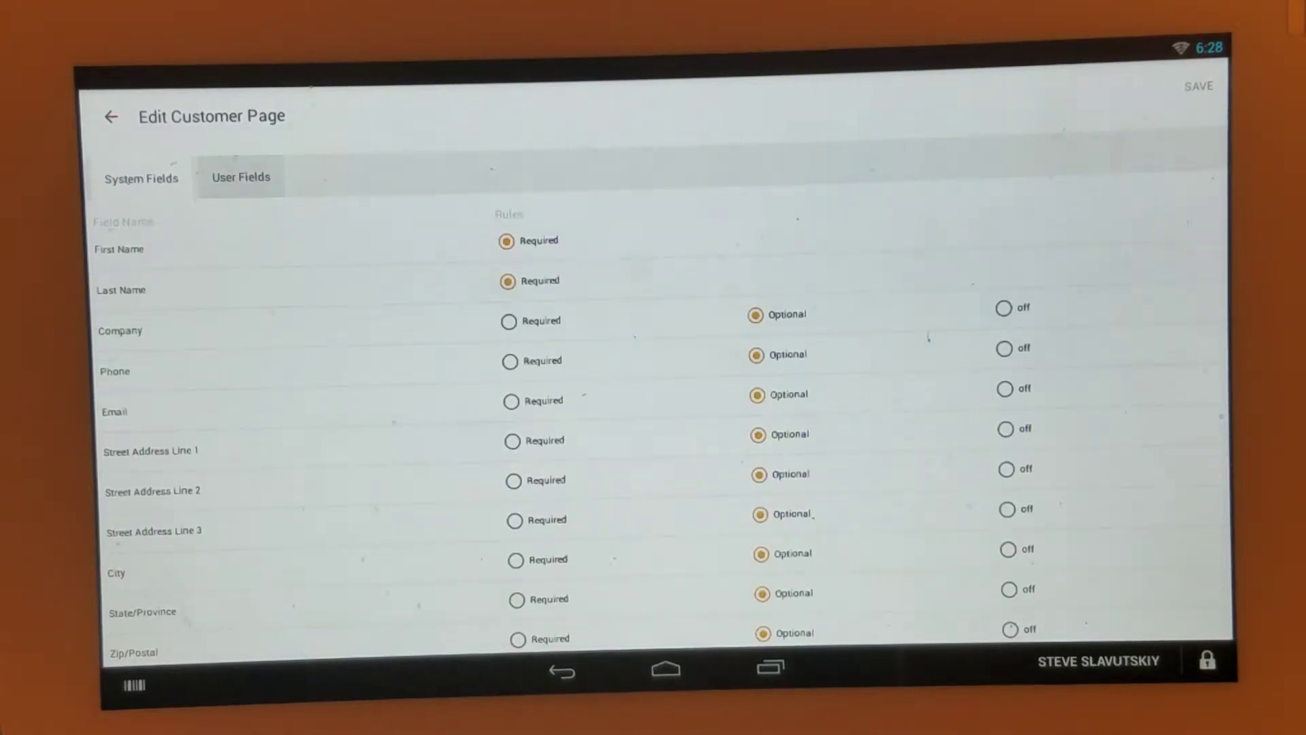
scroll(338, 490, "down", 2)
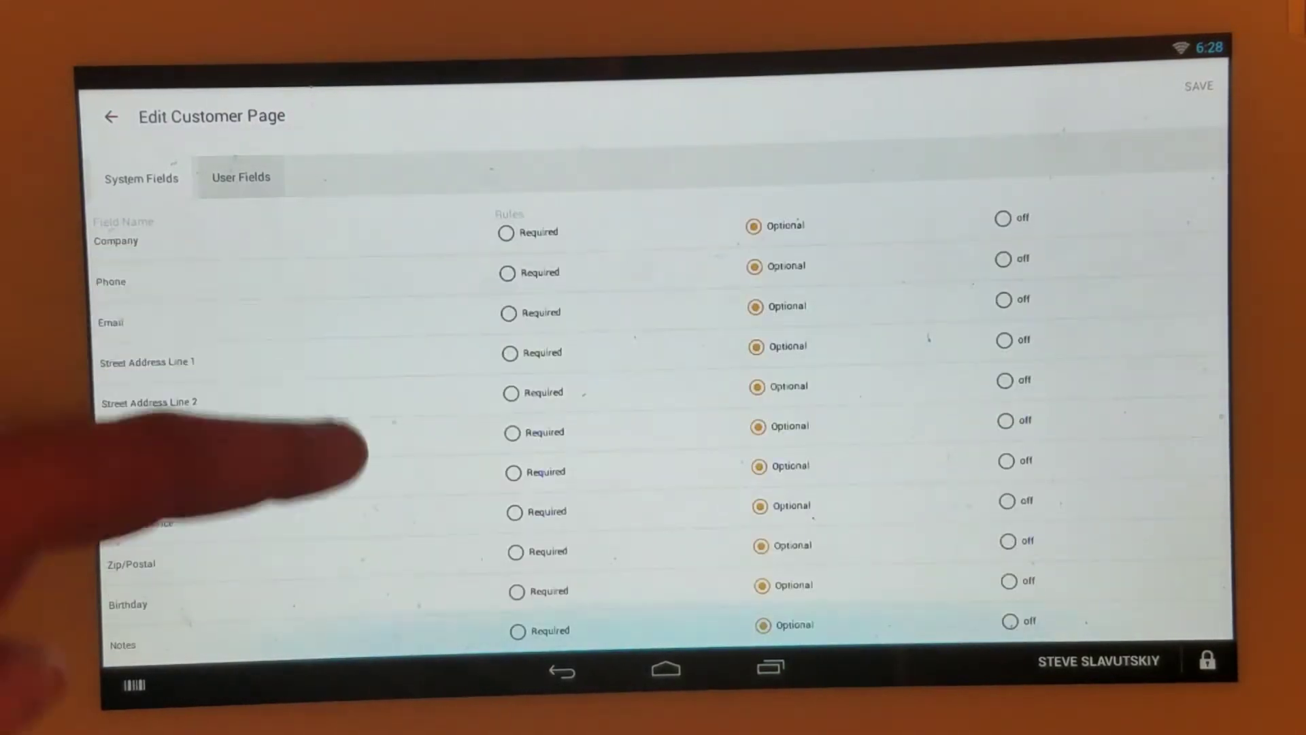
scroll(230, 316, "up", 2)
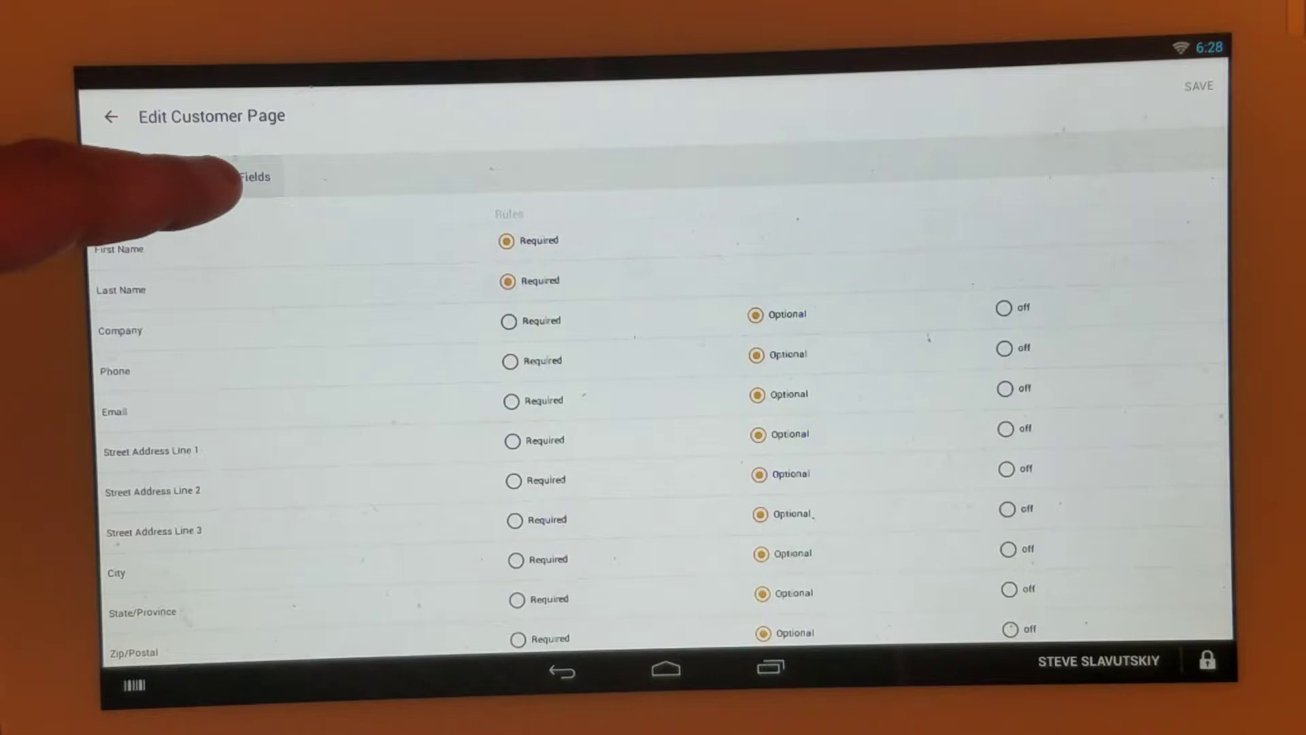
left_click(241, 177)
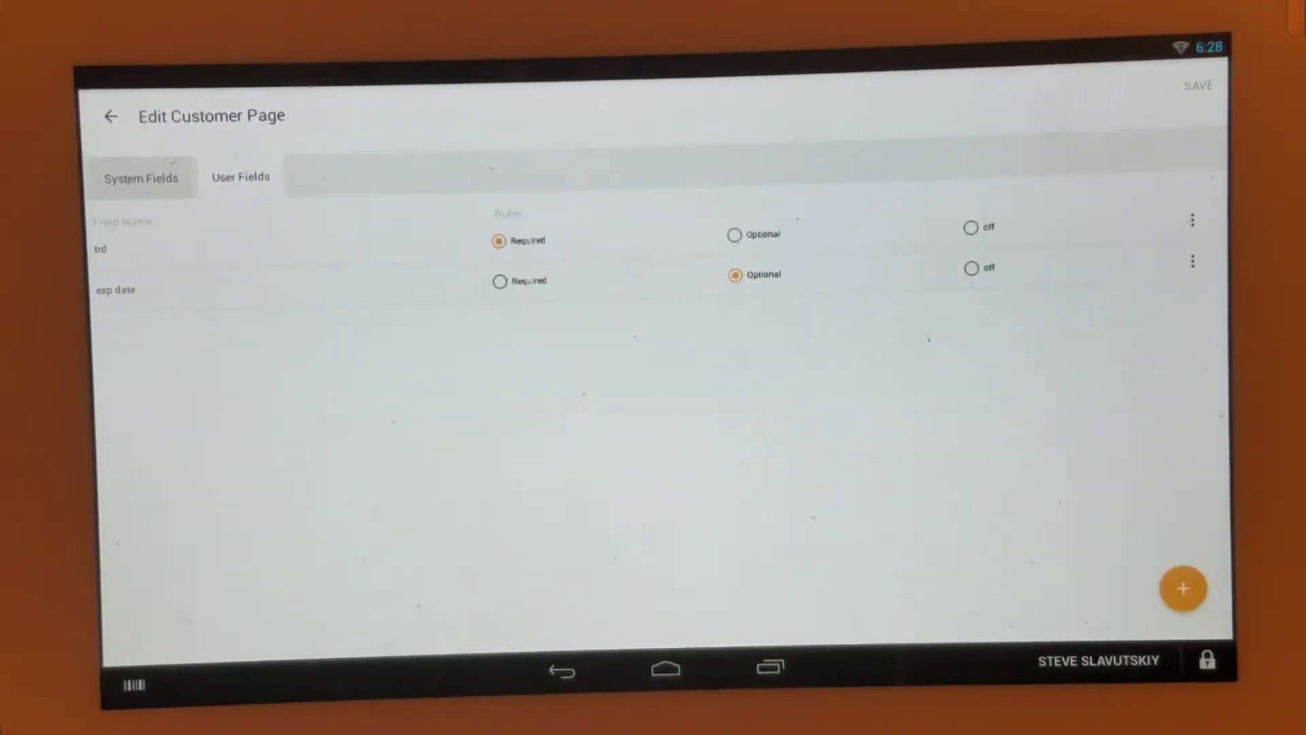
- Add a required Image field labelled 'customers photo'
left_click(1183, 588)
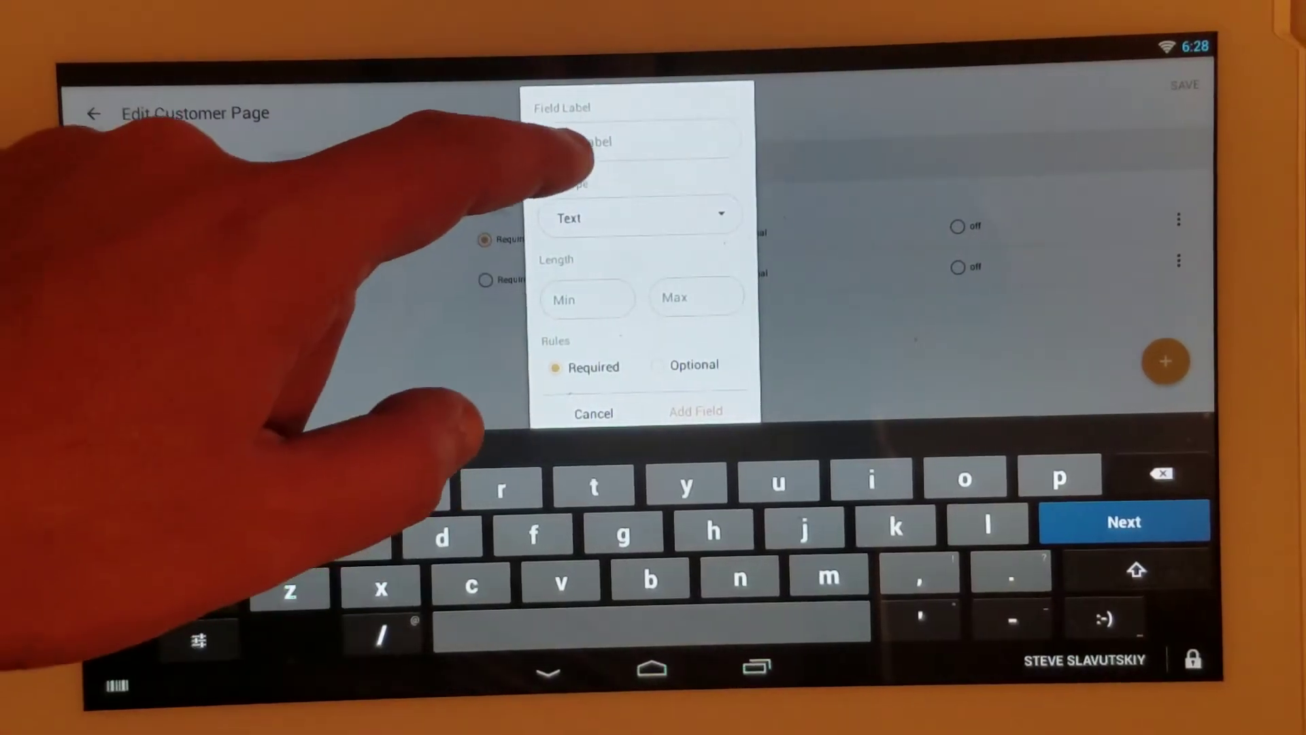
type("customers photo")
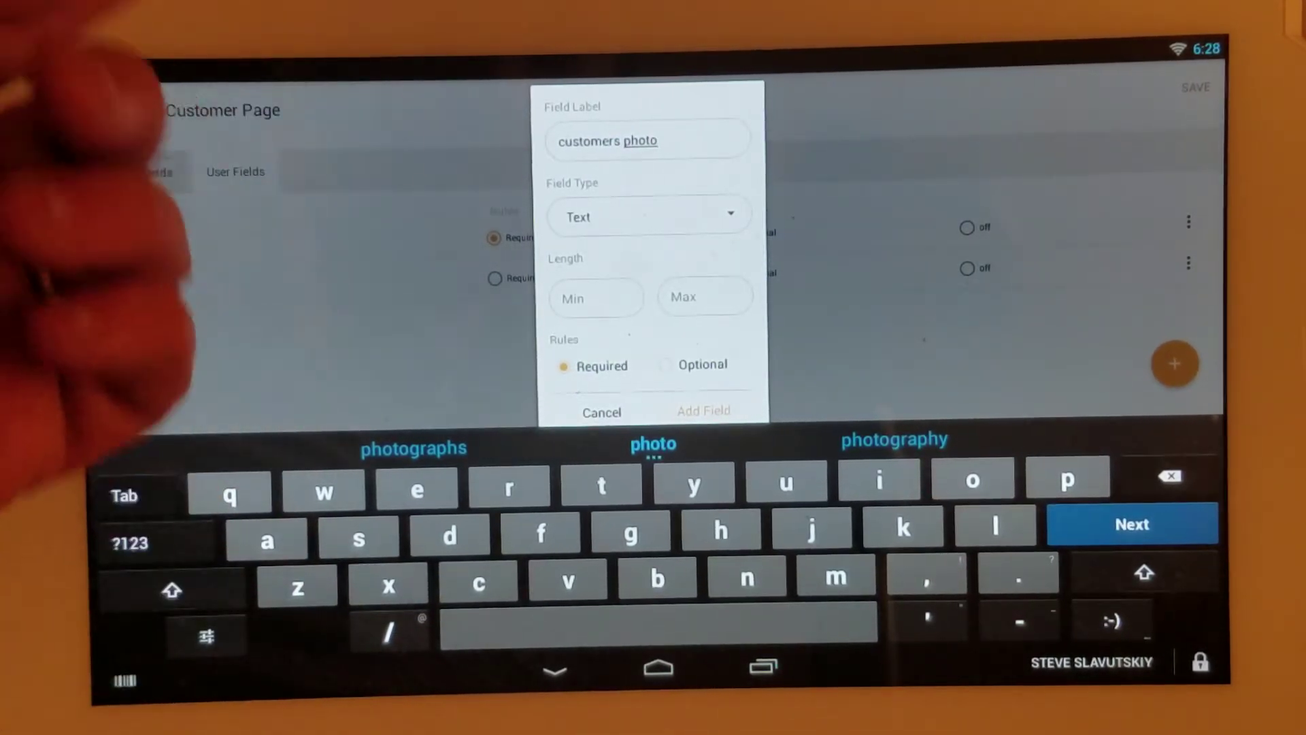
left_click(643, 217)
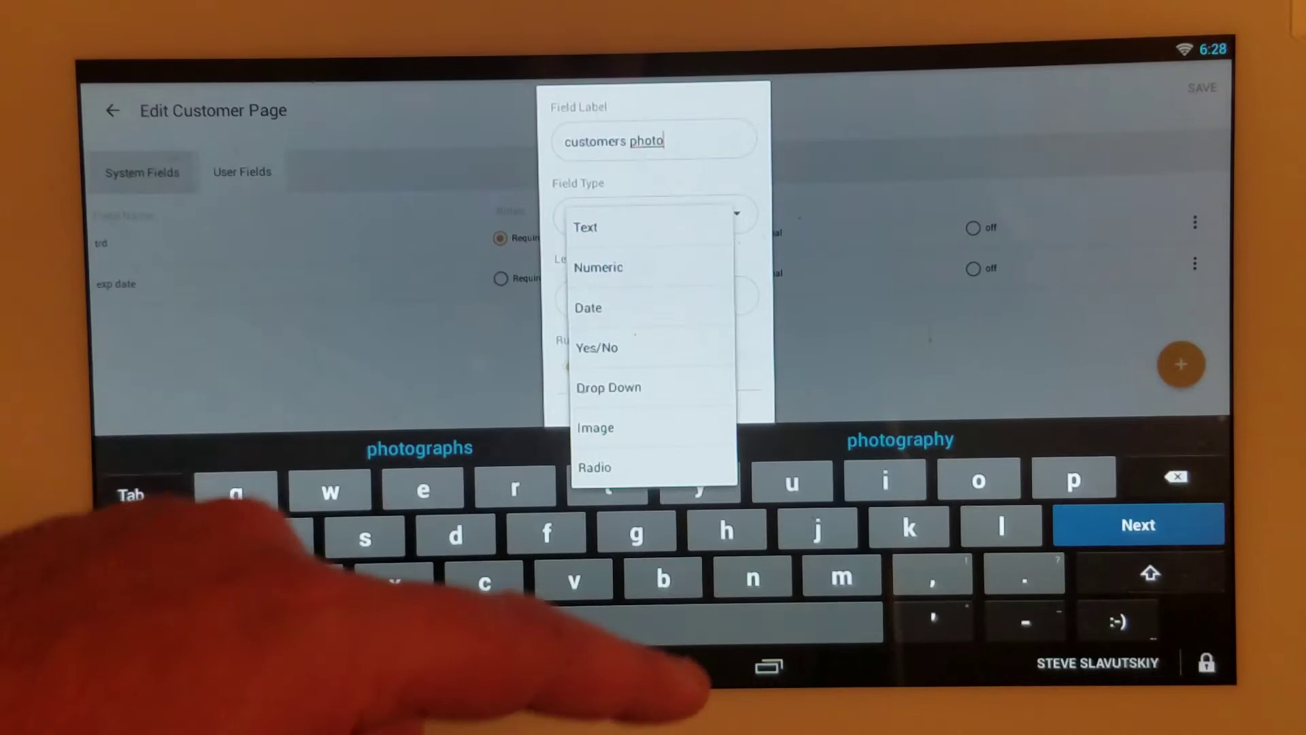
left_click(643, 429)
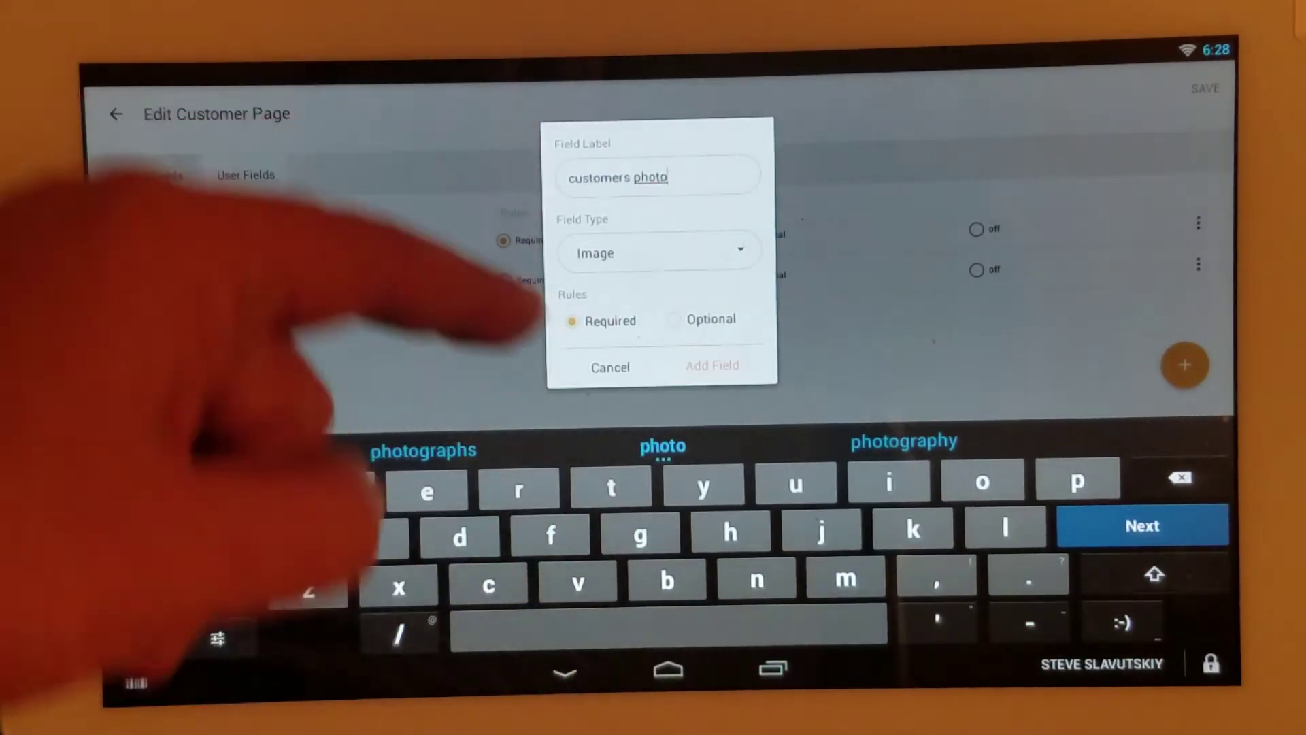
left_click(715, 365)
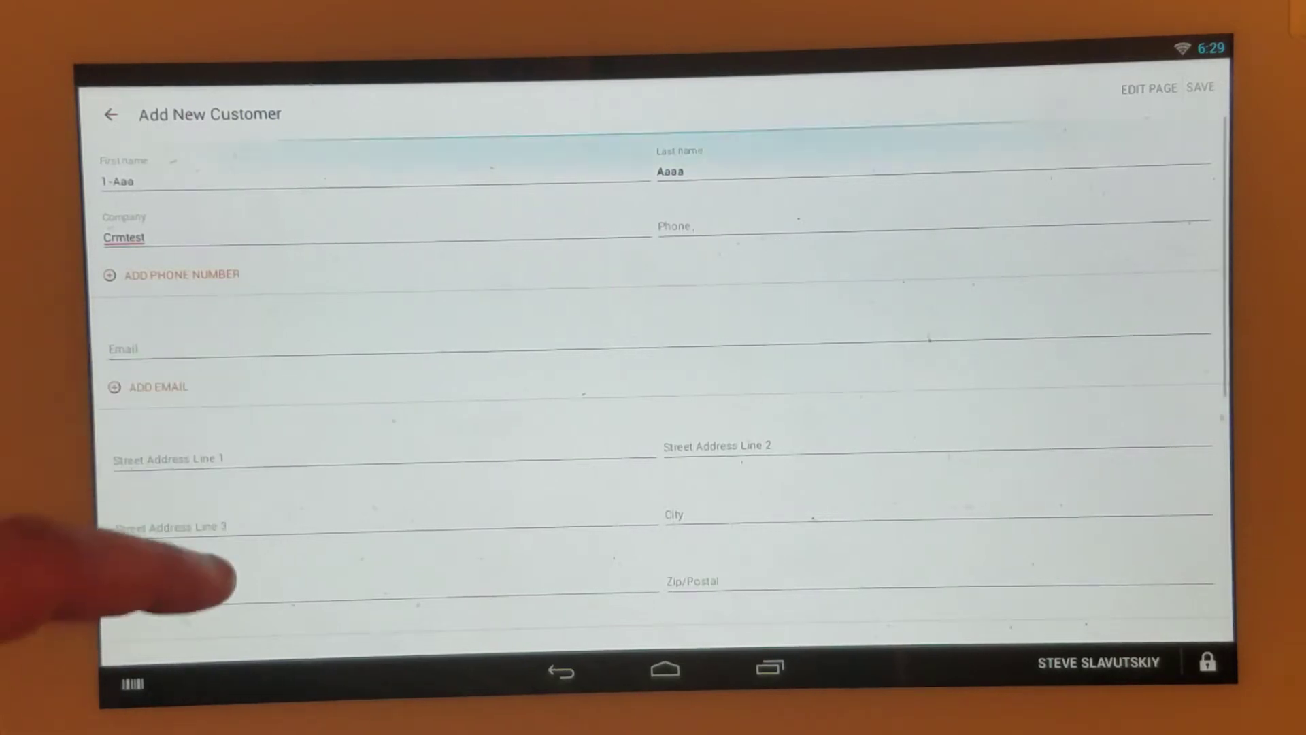
- Return to the customer list and reopen 1-Aaa Aaaa's record
left_click(111, 115)
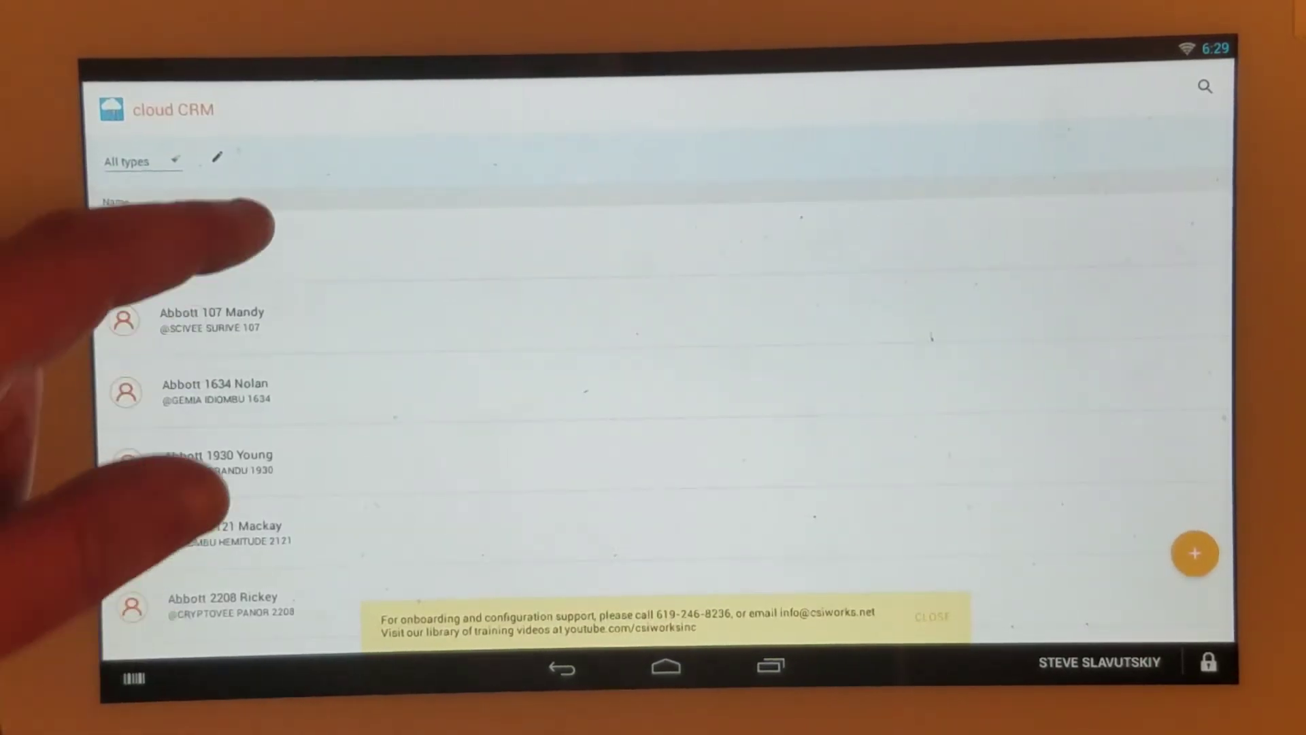
left_click(189, 247)
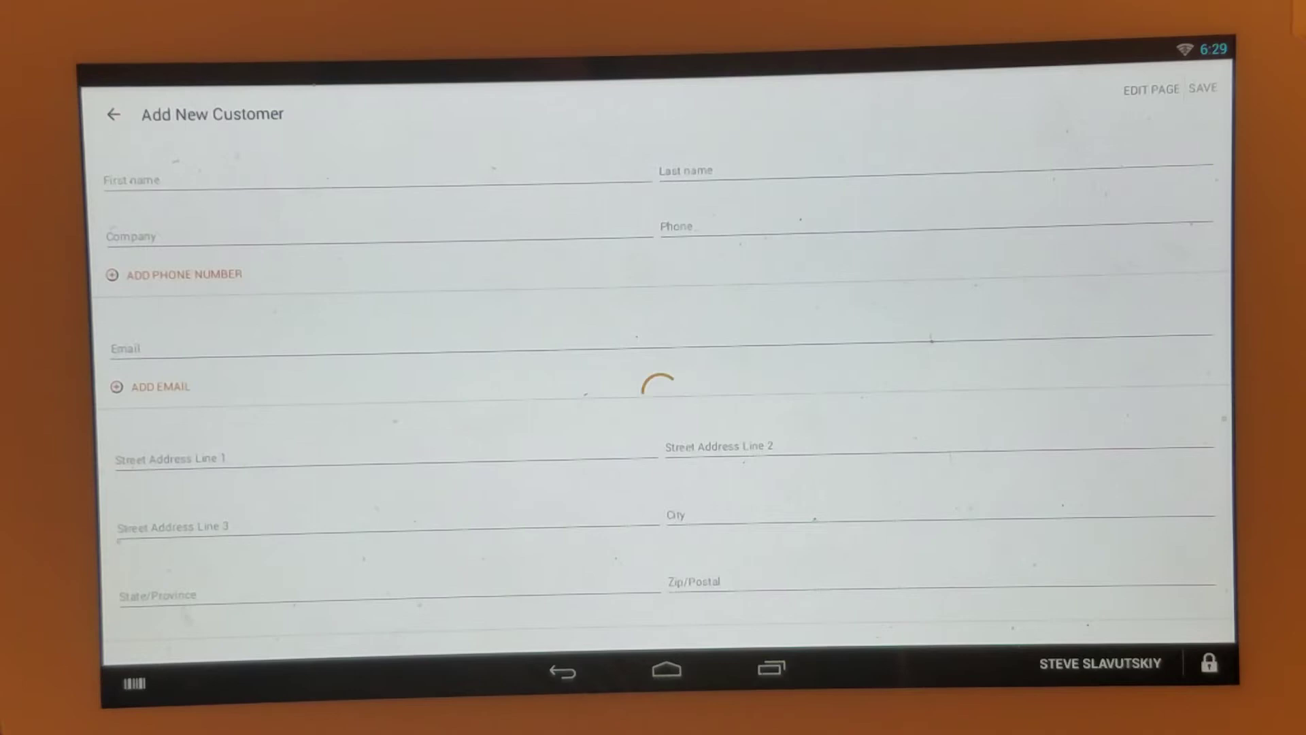
scroll(326, 408, "down", 5)
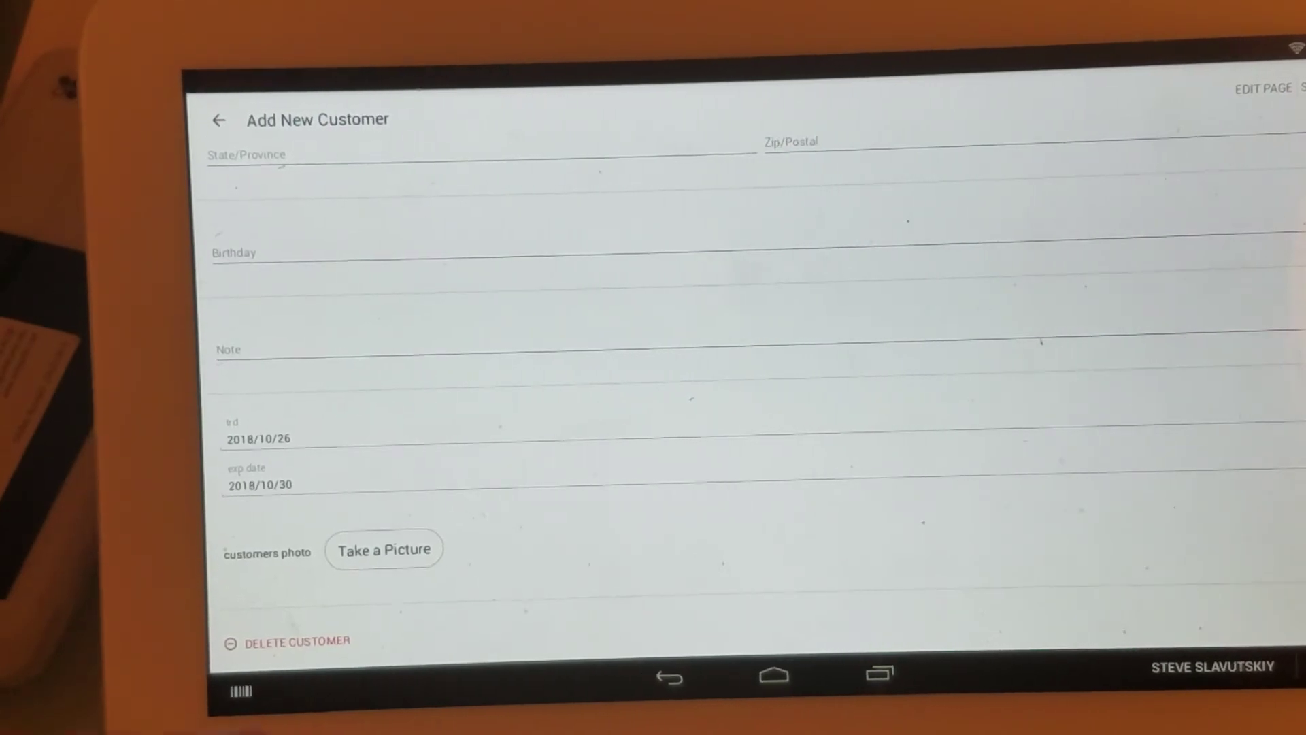
- Photograph the business card into the customers photo field
left_click(383, 550)
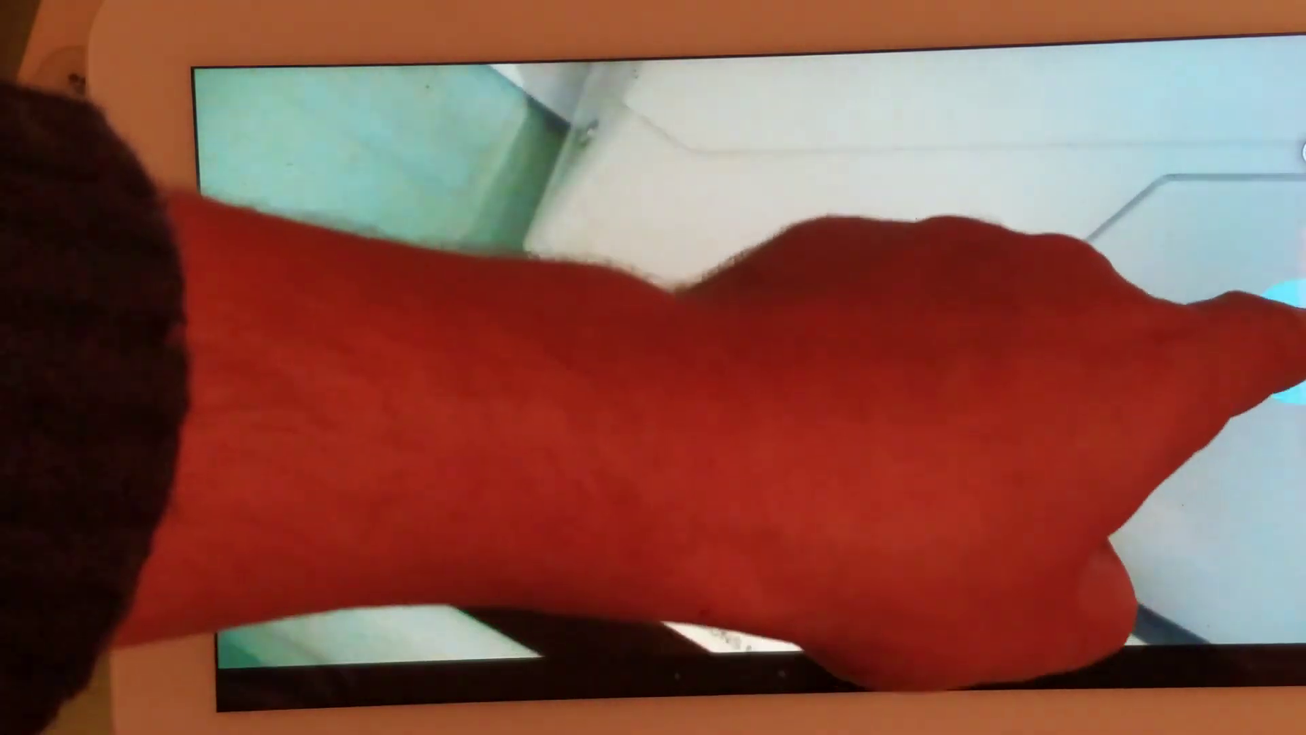
left_click(1287, 345)
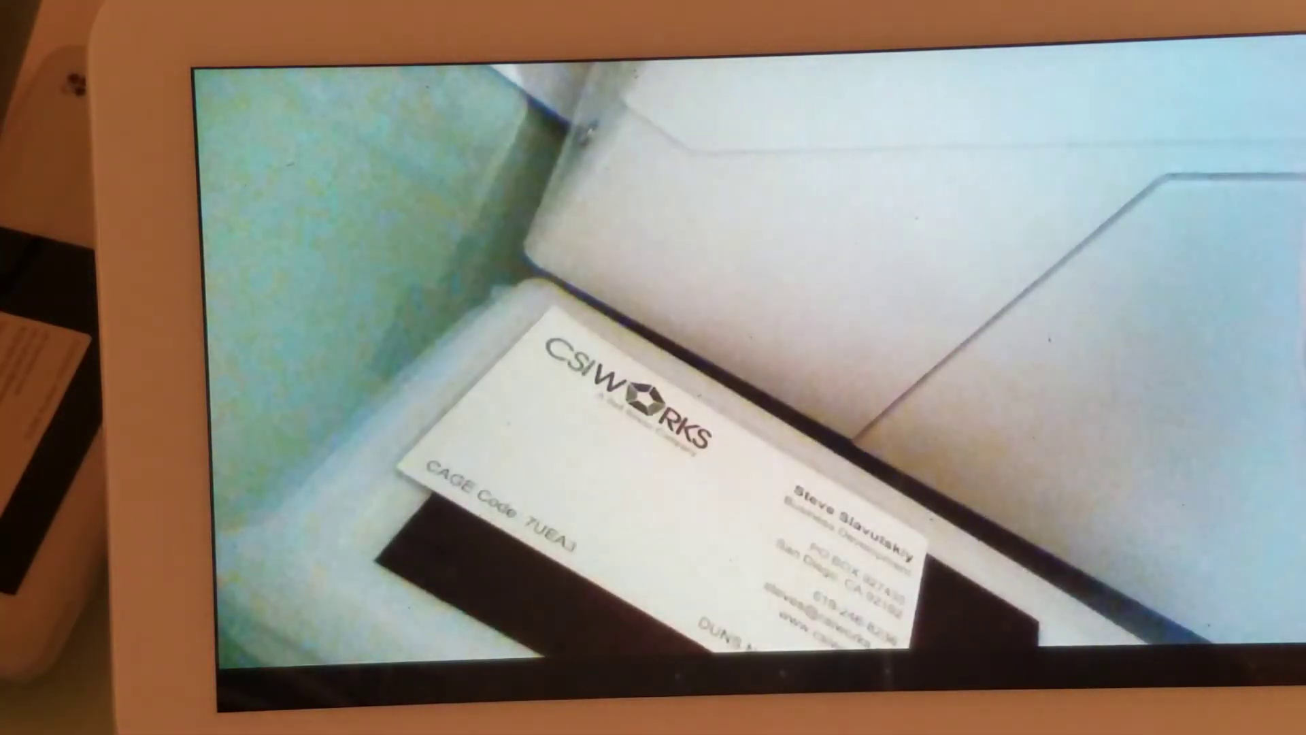